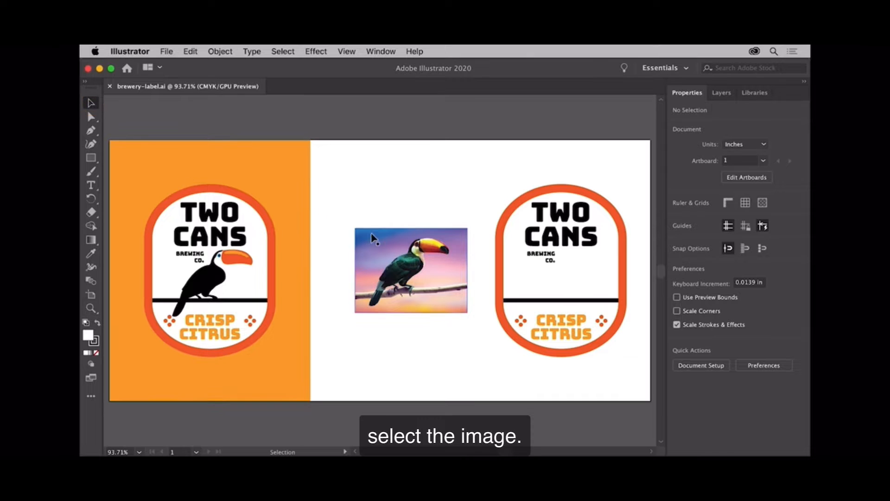
Step: Trace the toucan photo with the Sketched Art preset and expand the tracing into editable shapes
left_click(400, 245)
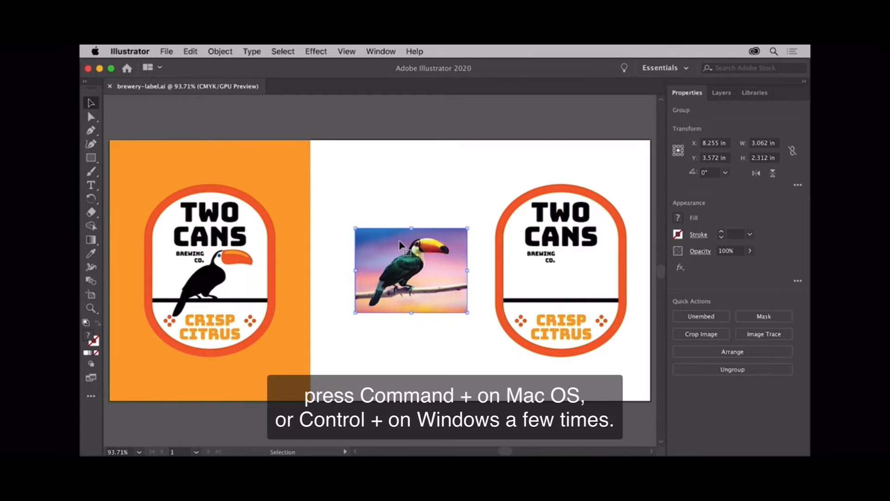
key("super+equal")
key("super+equal")
key("super+equal")
key("super+equal")
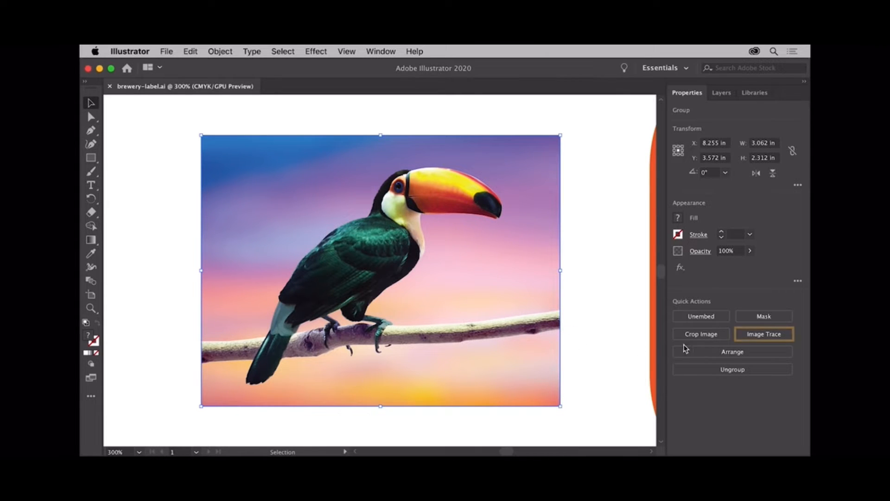
left_click(782, 334)
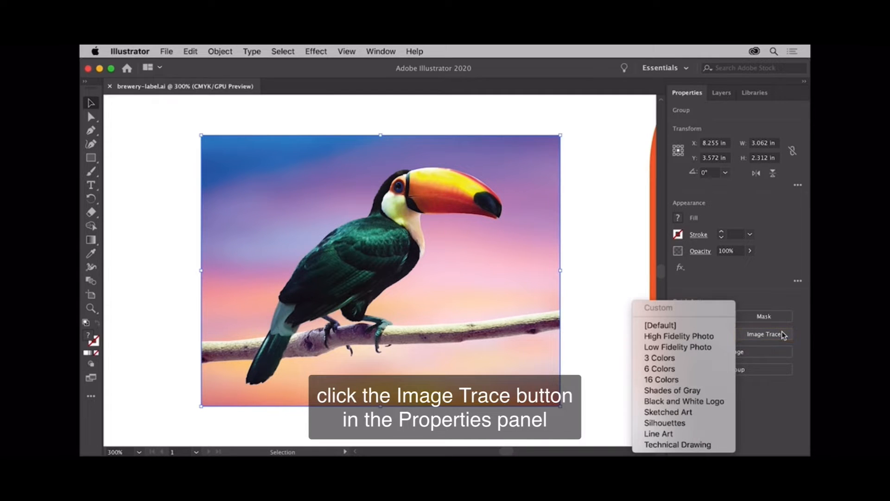
left_click(700, 413)
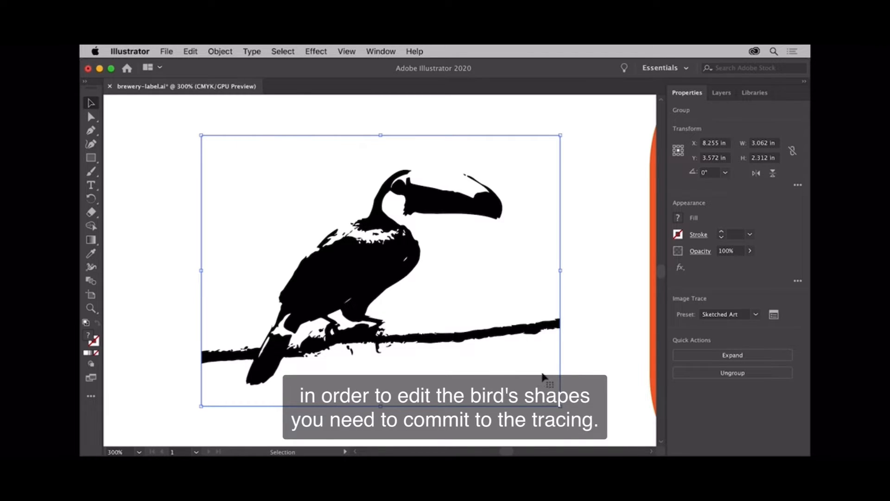
left_click(756, 356)
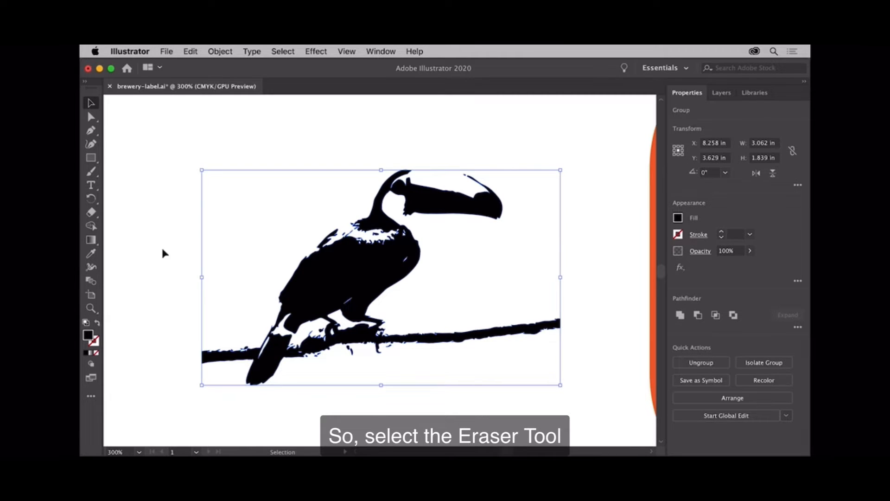
Step: Erase the bill, the eye area and the whole branch from the traced bird with the Eraser tool
left_click(91, 213)
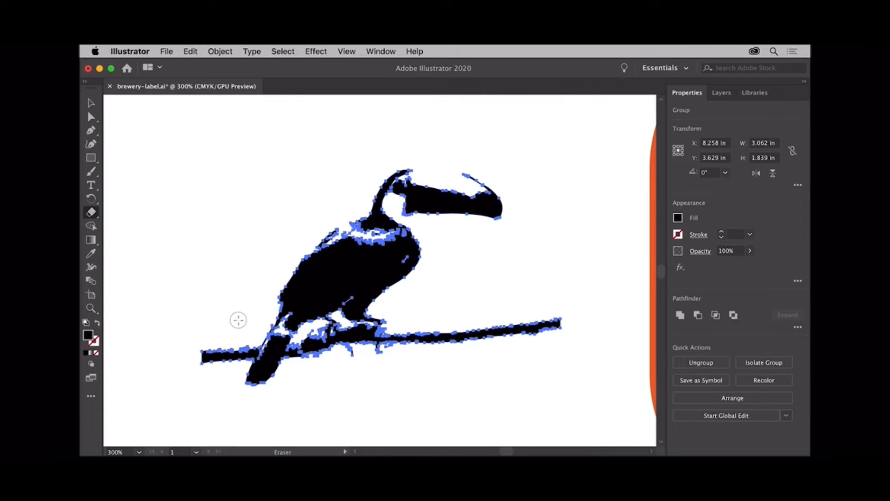
mouse_move(238, 320)
left_mouse_down()
mouse_move(245, 360)
mouse_move(251, 342)
mouse_move(250, 354)
mouse_move(237, 344)
mouse_move(213, 358)
mouse_move(205, 348)
mouse_move(205, 364)
mouse_move(233, 362)
left_mouse_up()
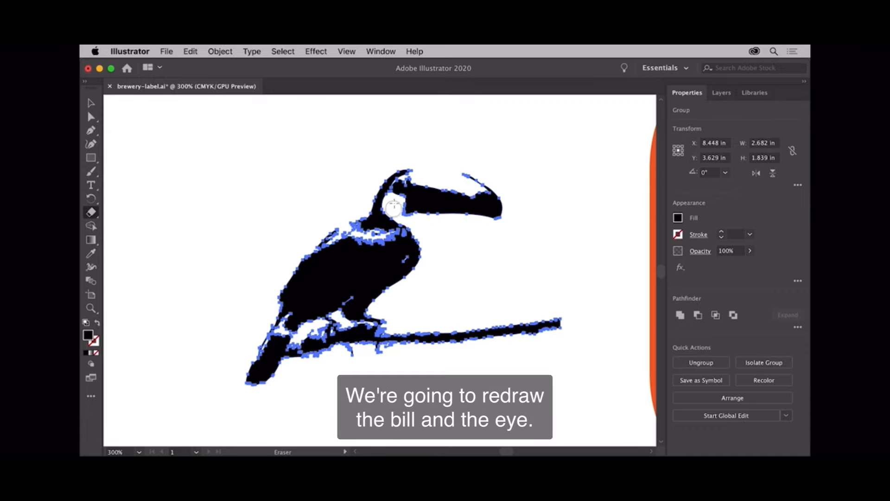
mouse_move(393, 207)
left_mouse_down()
mouse_move(419, 182)
mouse_move(412, 215)
mouse_move(409, 193)
mouse_move(418, 212)
mouse_move(432, 193)
mouse_move(438, 215)
mouse_move(461, 199)
mouse_move(468, 207)
mouse_move(470, 161)
mouse_move(475, 235)
mouse_move(486, 199)
mouse_move(490, 215)
mouse_move(496, 195)
mouse_move(482, 178)
mouse_move(480, 230)
left_mouse_up()
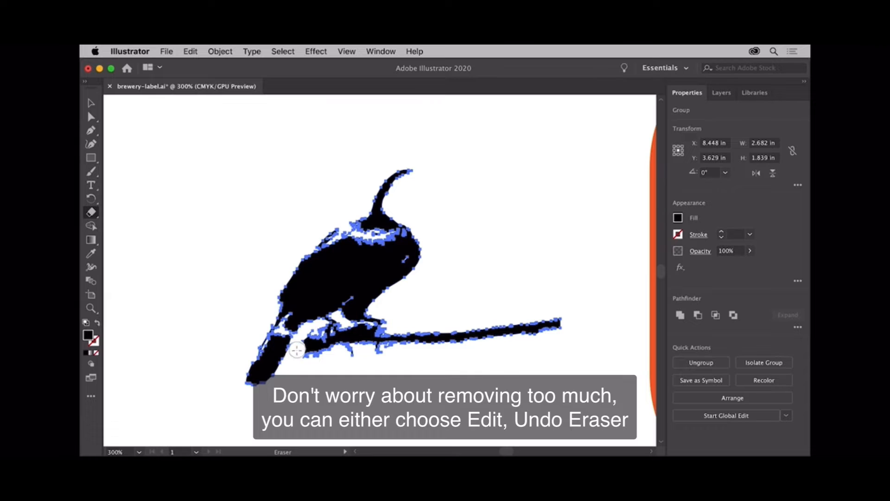
mouse_move(297, 350)
left_mouse_down()
mouse_move(313, 338)
mouse_move(317, 356)
mouse_move(320, 340)
mouse_move(351, 333)
mouse_move(394, 333)
mouse_move(356, 351)
mouse_move(311, 351)
mouse_move(347, 353)
mouse_move(522, 319)
mouse_move(557, 317)
mouse_move(564, 330)
mouse_move(386, 355)
left_mouse_up()
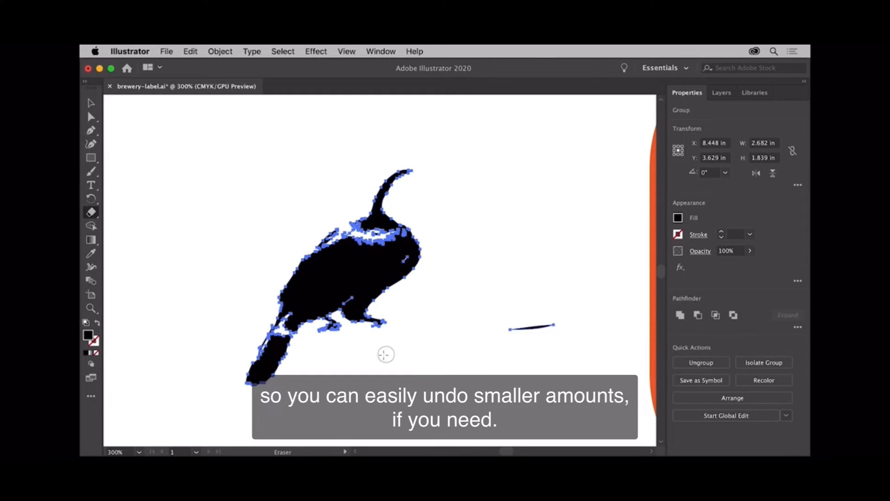
left_click_drag(502, 334, 560, 324)
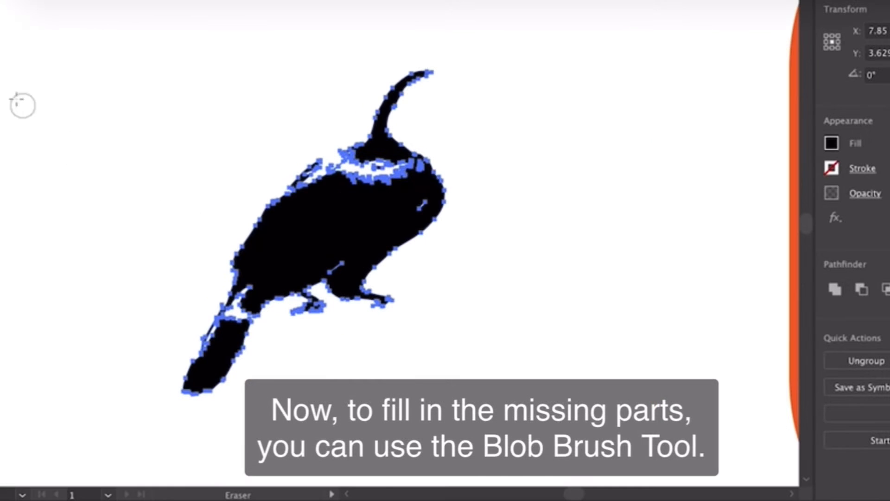
Step: Fill the white gaps across the bird's neck and upper back in black with the Blob Brush, leaving the bird deselected
left_click(0, 74)
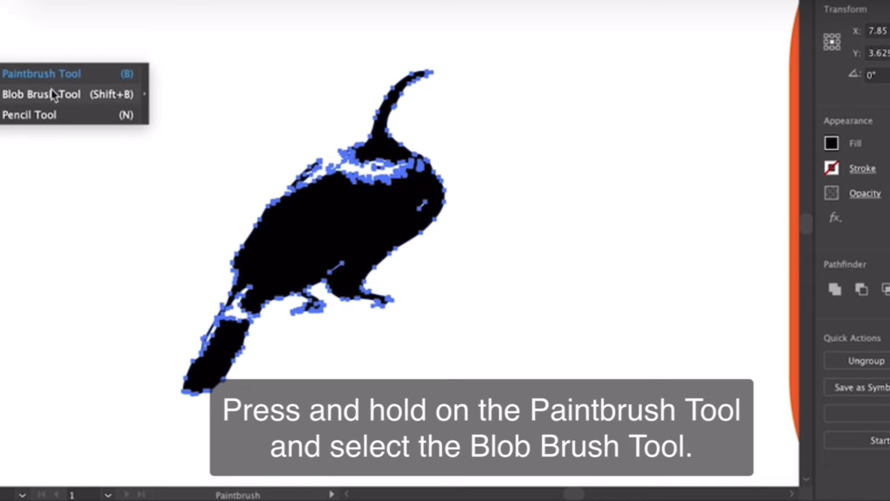
left_click(87, 99)
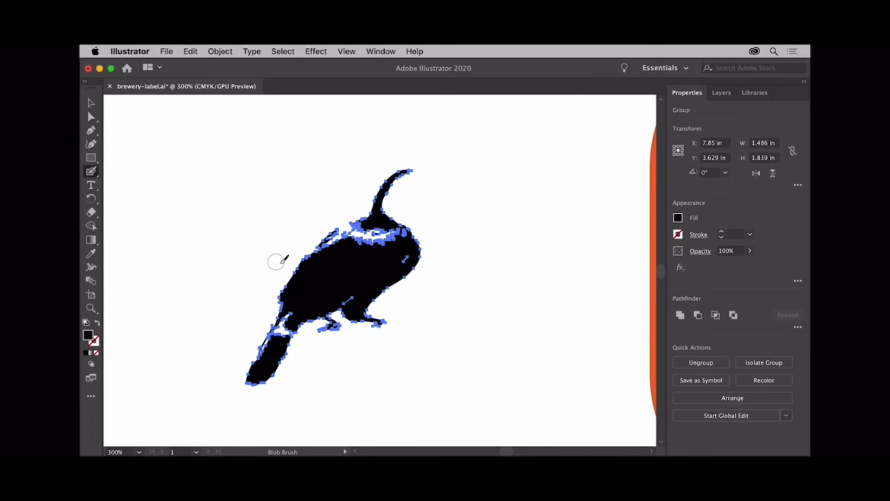
mouse_move(323, 251)
left_mouse_down()
mouse_move(367, 225)
mouse_move(382, 225)
mouse_move(380, 237)
mouse_move(356, 246)
mouse_move(398, 243)
left_mouse_up()
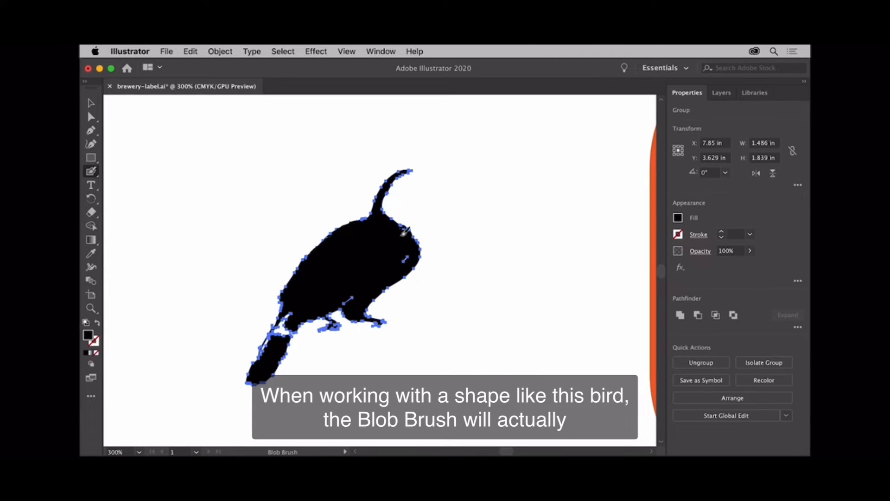
key("super+shift+a")
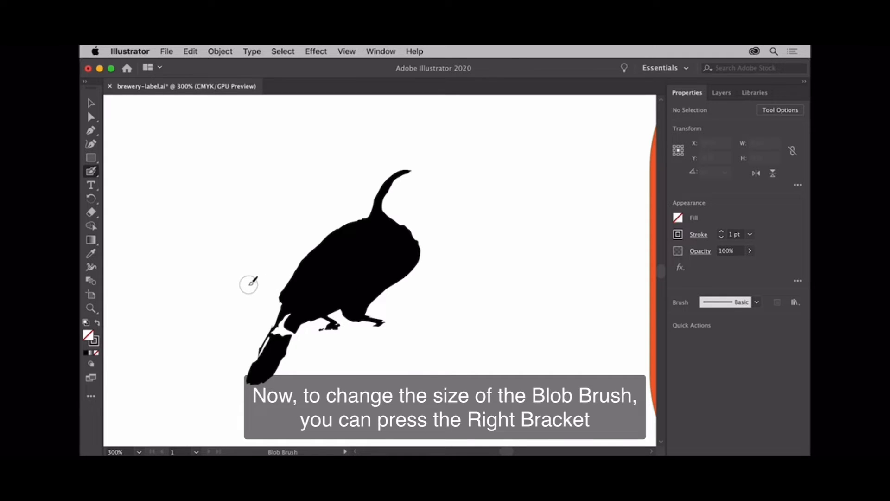
Step: Adjust the Blob Brush size and paint in the white gaps along and above the bird's tail
key("bracketright")
key("bracketright")
key("bracketright")
key("bracketleft")
key("bracketleft")
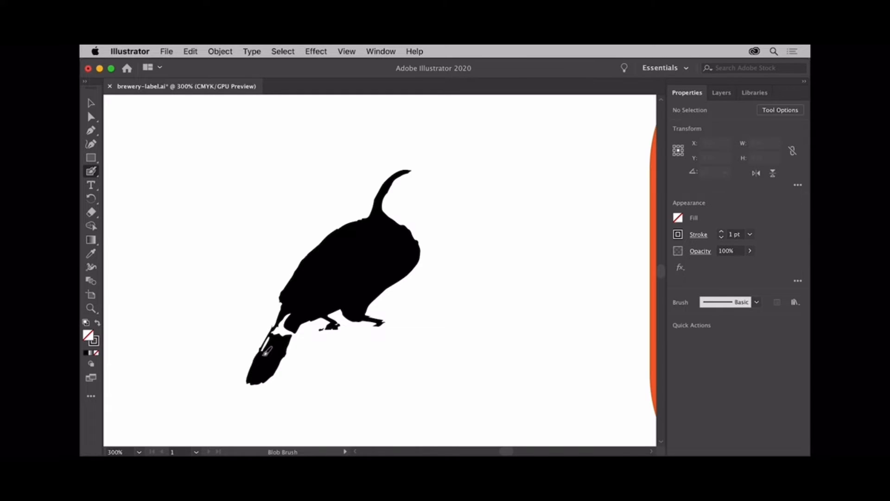
left_click_drag(265, 353, 269, 345)
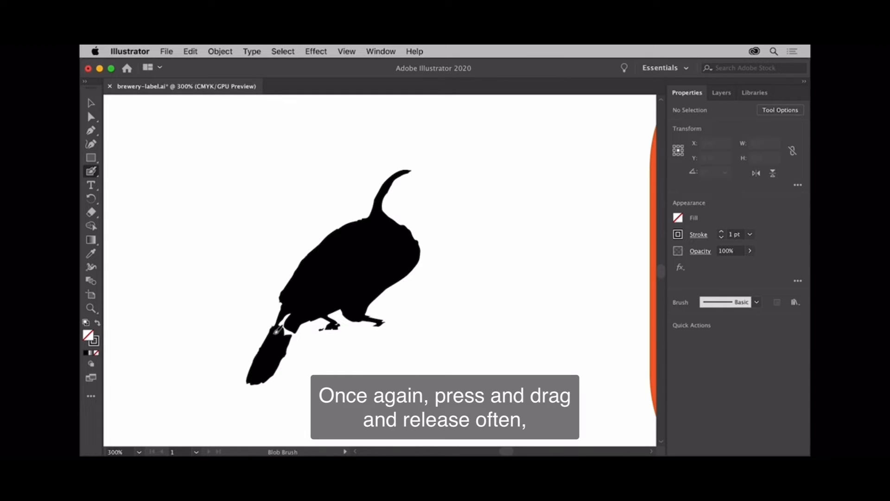
left_click_drag(294, 311, 292, 332)
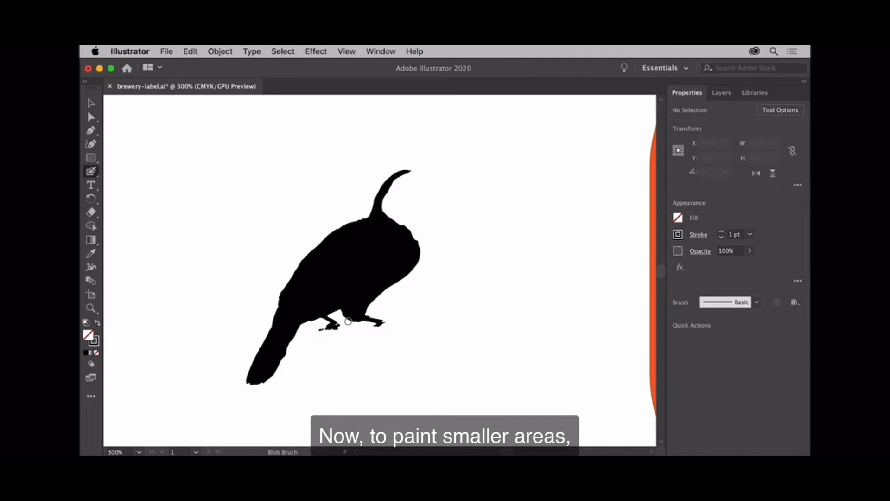
Step: Paint in the missing parts of both feet with a smaller Blob Brush, giving them rounded toes
scroll(348, 321, "up", 5)
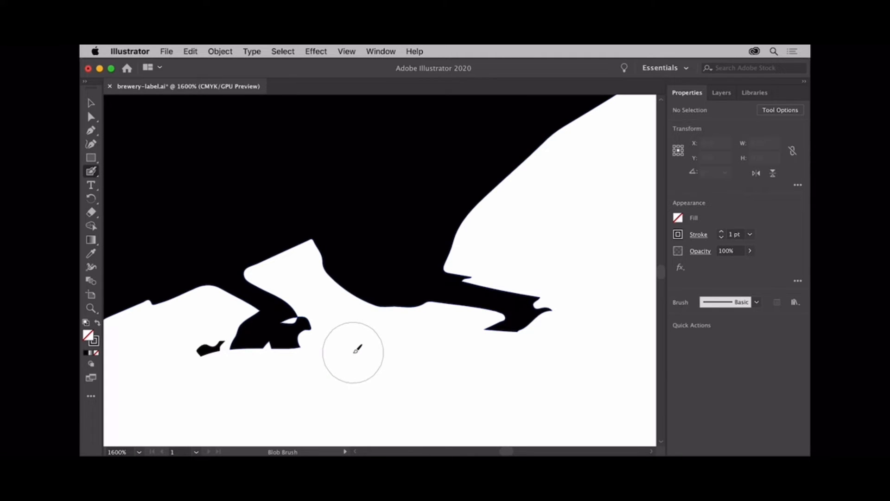
key("bracketleft")
key("bracketleft")
key("bracketleft")
key("bracketleft")
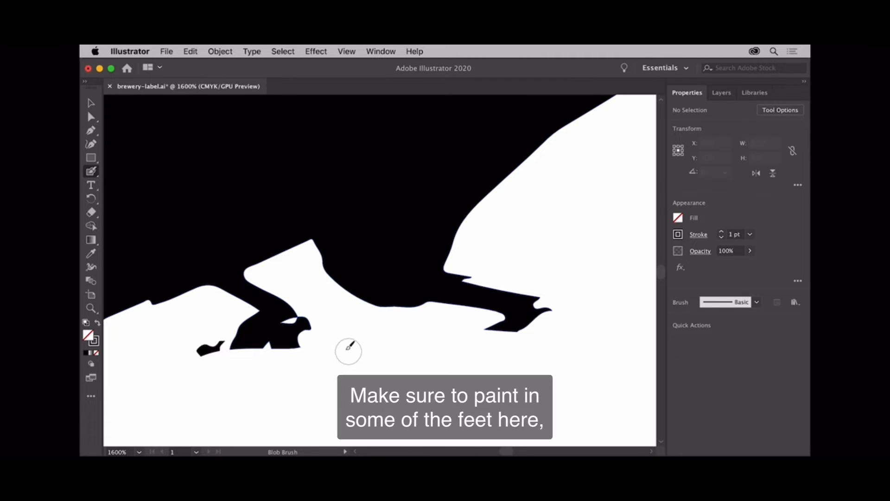
mouse_move(288, 325)
left_mouse_down()
mouse_move(317, 349)
mouse_move(306, 333)
left_mouse_up()
left_click_drag(240, 334, 215, 351)
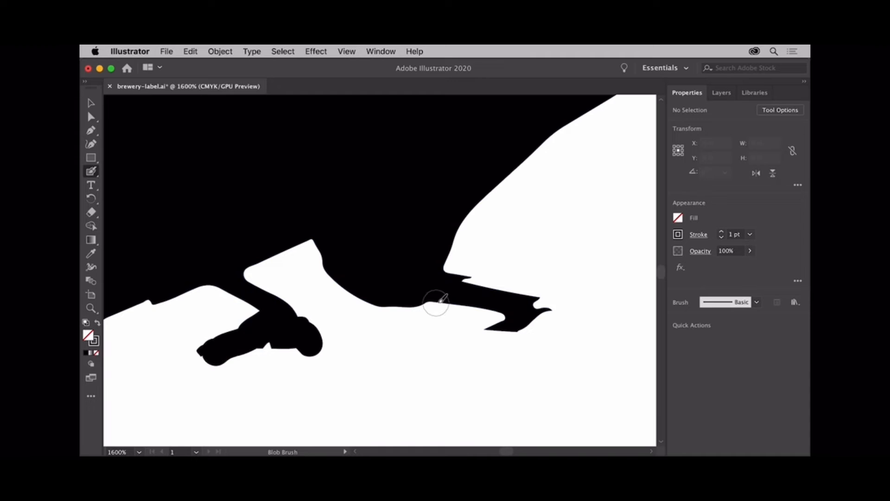
mouse_move(459, 291)
left_mouse_down()
mouse_move(511, 292)
mouse_move(541, 308)
mouse_move(552, 332)
mouse_move(528, 318)
mouse_move(487, 338)
mouse_move(511, 321)
mouse_move(490, 320)
left_mouse_up()
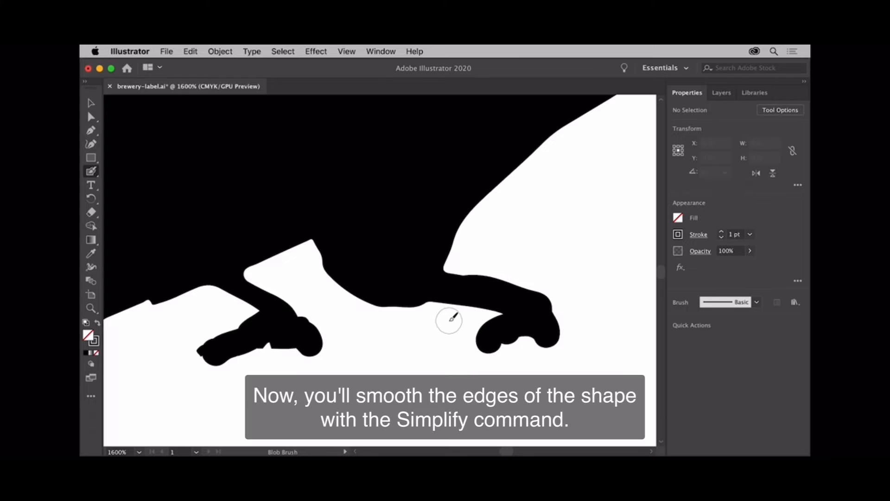
Step: Select the bird silhouette and apply the Simplify path command to smooth its edges
scroll(366, 214, "down", 4)
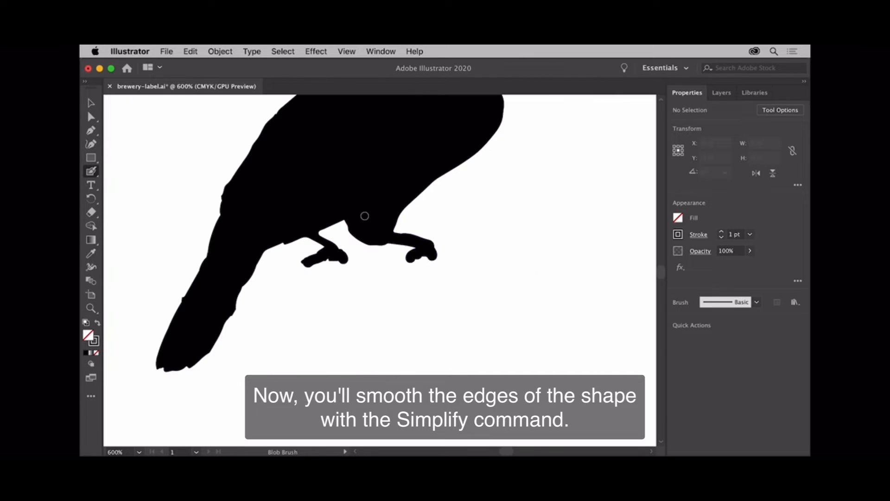
scroll(367, 213, "up", 5)
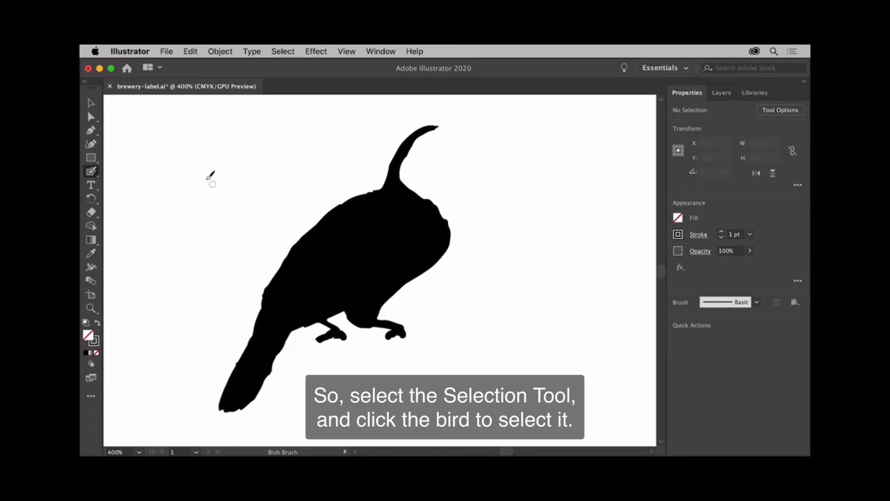
left_click(89, 104)
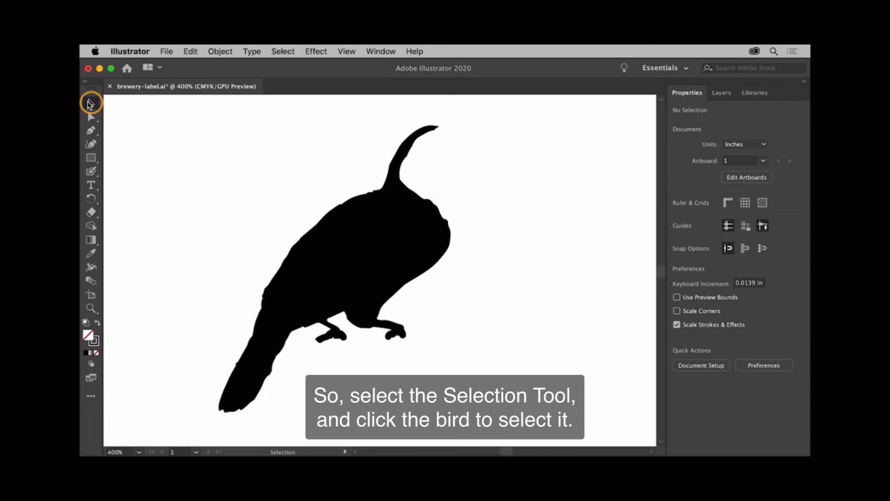
left_click(319, 260)
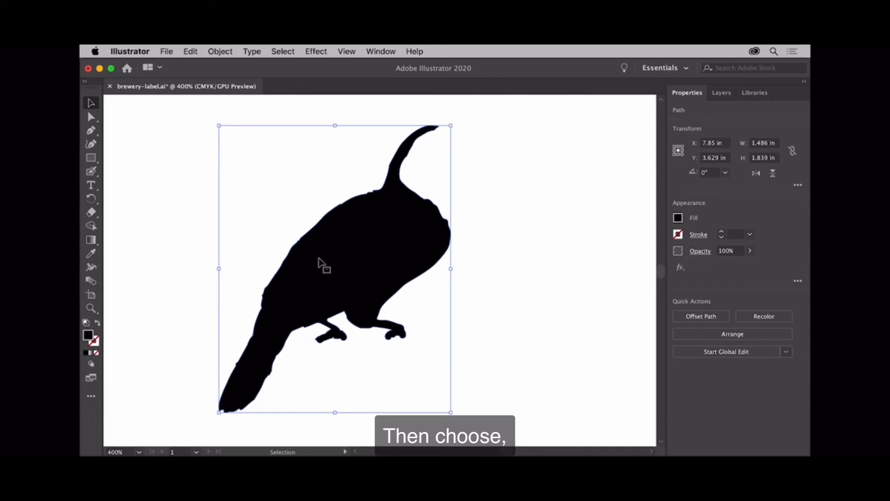
left_click(220, 51)
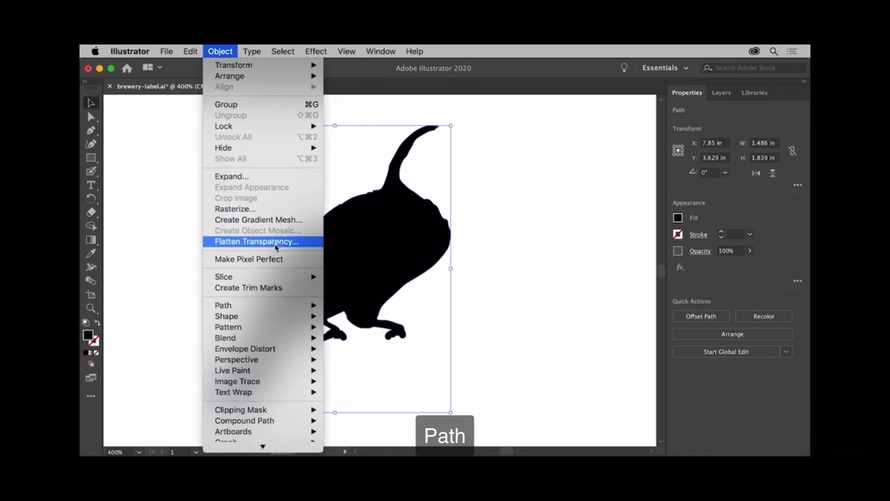
mouse_move(288, 306)
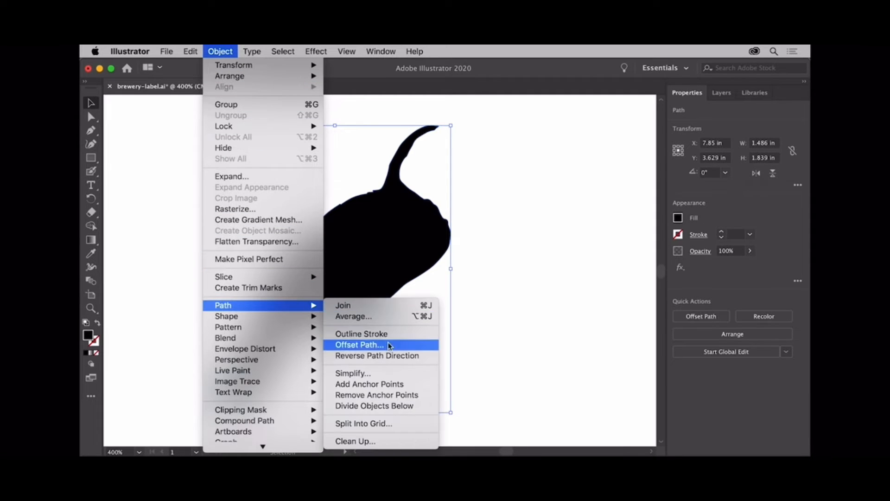
left_click(408, 377)
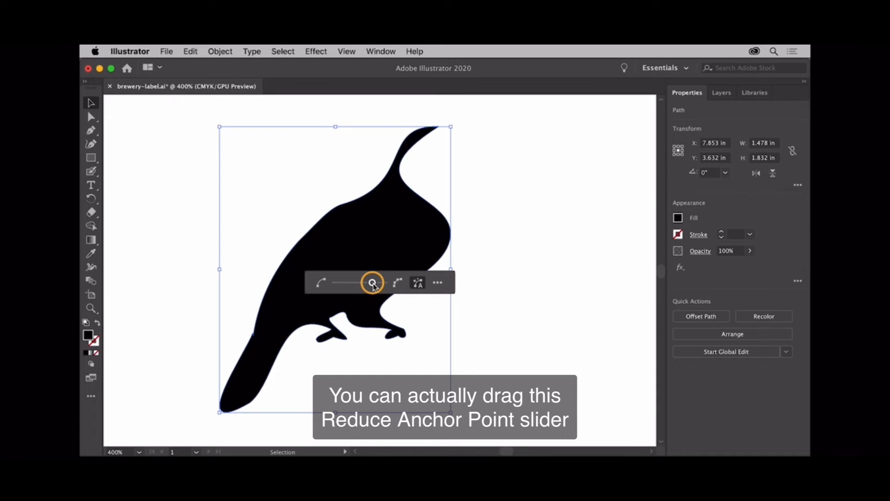
Step: Try a minimum and a near-maximum anchor point count for the bird, then keep a setting slightly below maximum
left_click_drag(373, 283, 335, 284)
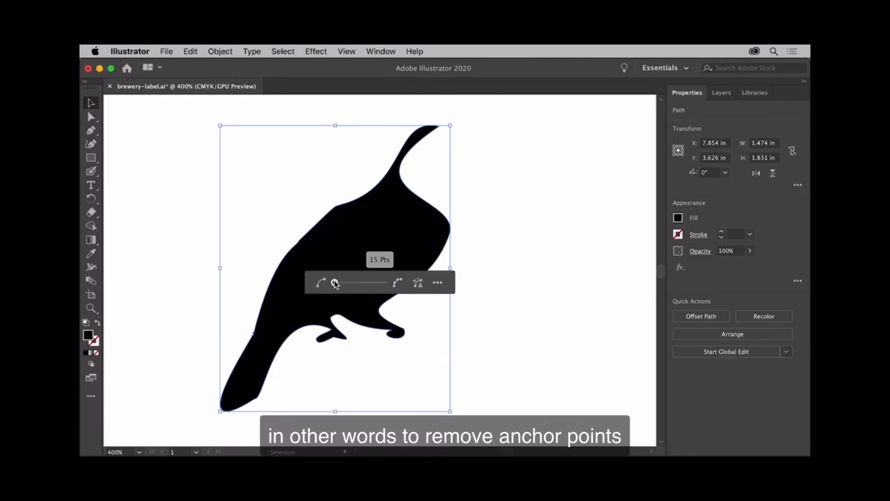
left_click_drag(335, 283, 386, 285)
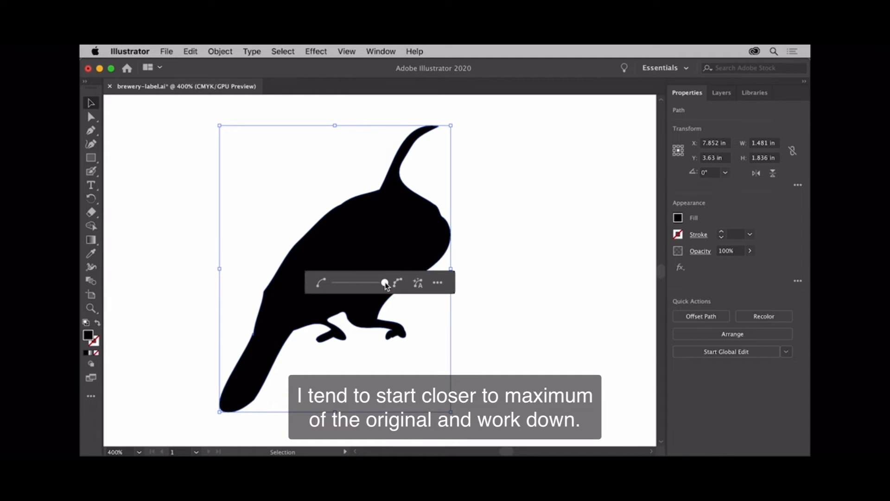
left_click_drag(386, 285, 384, 286)
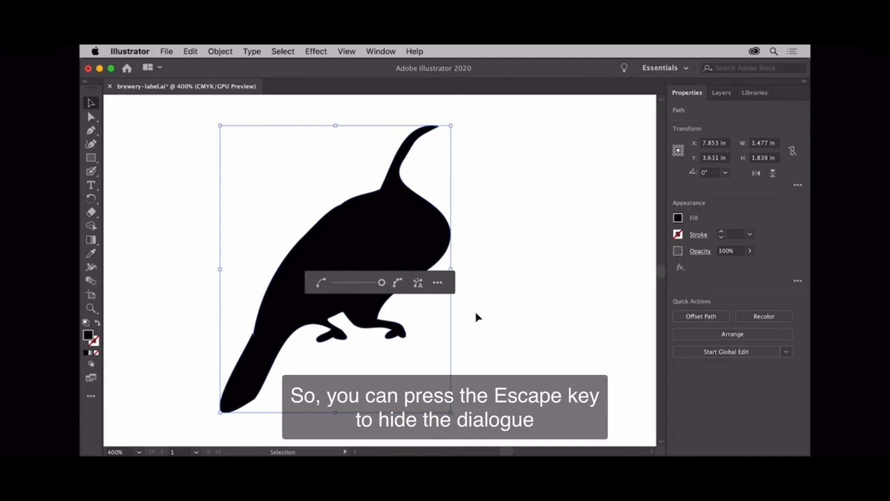
key("Escape")
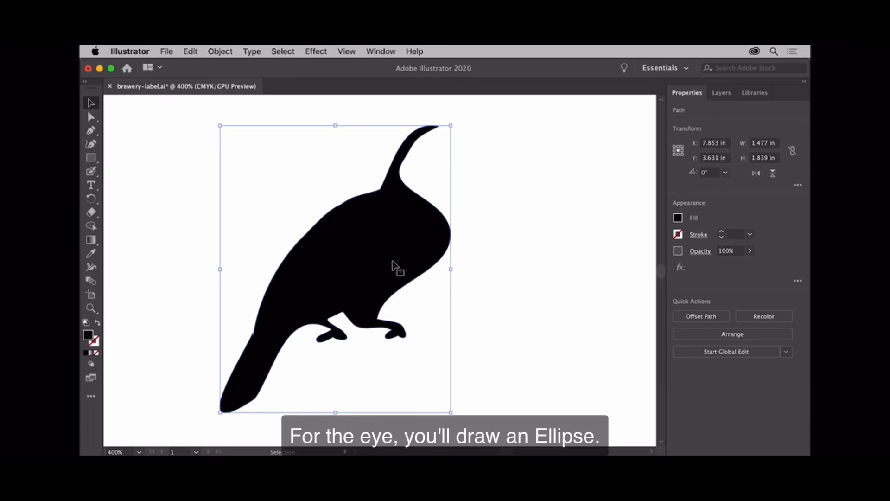
Step: Draw a tall ellipse for the eye beside the bird's head, about 0.08 in wide and 0.15 in high
left_click(91, 159)
left_click(91, 158)
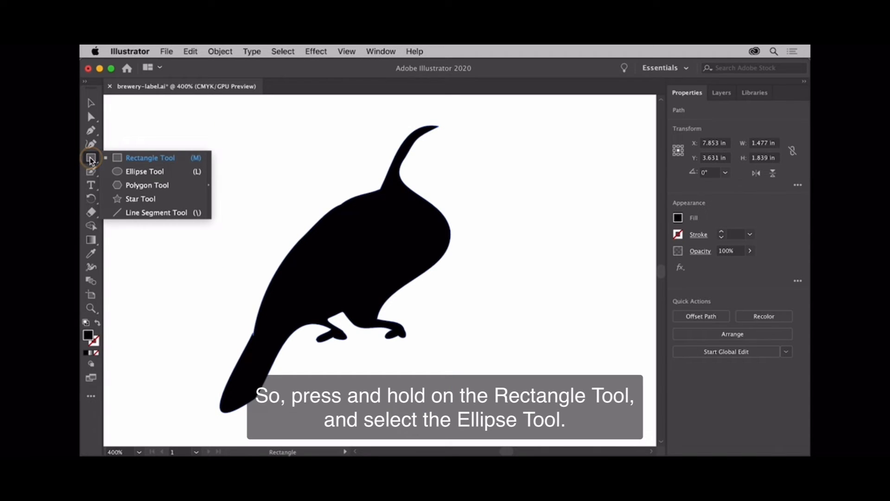
left_click(151, 175)
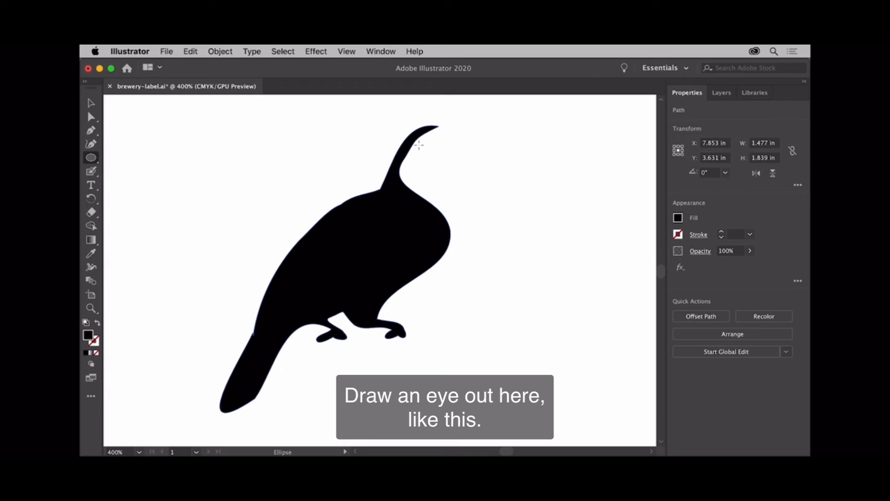
left_click_drag(420, 142, 432, 164)
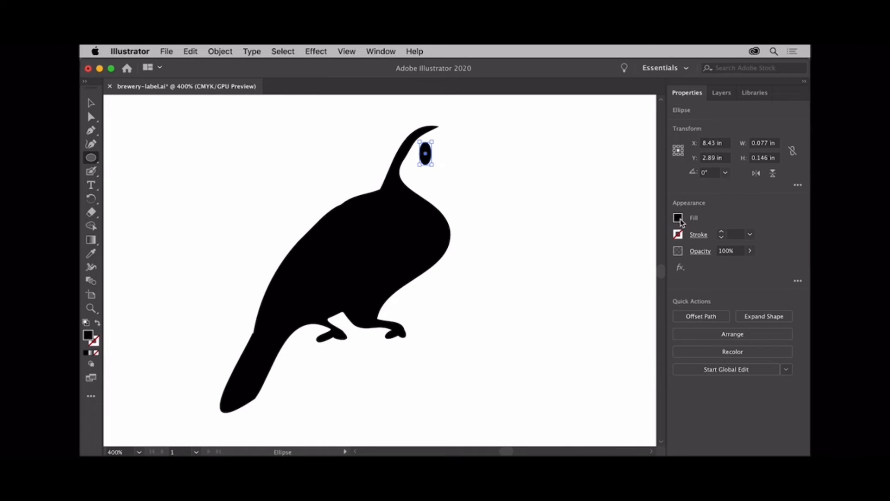
Step: Give the eye ellipse a blue stroke
left_click(679, 235)
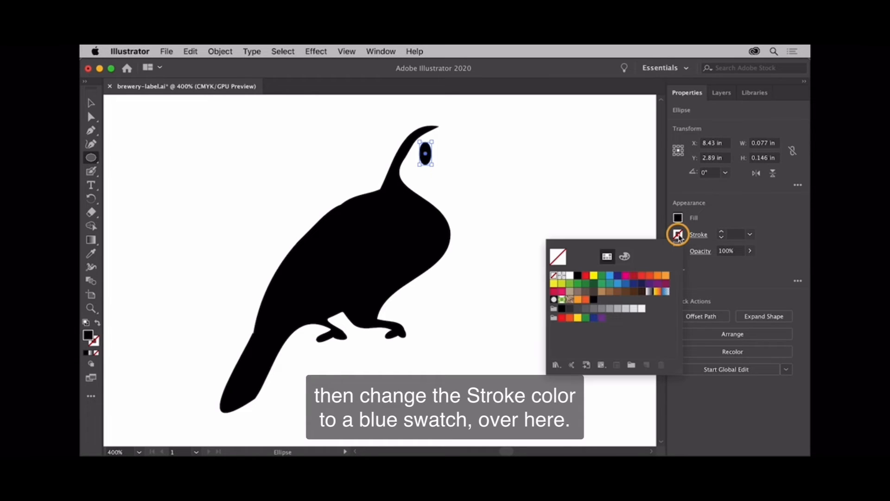
left_click(626, 284)
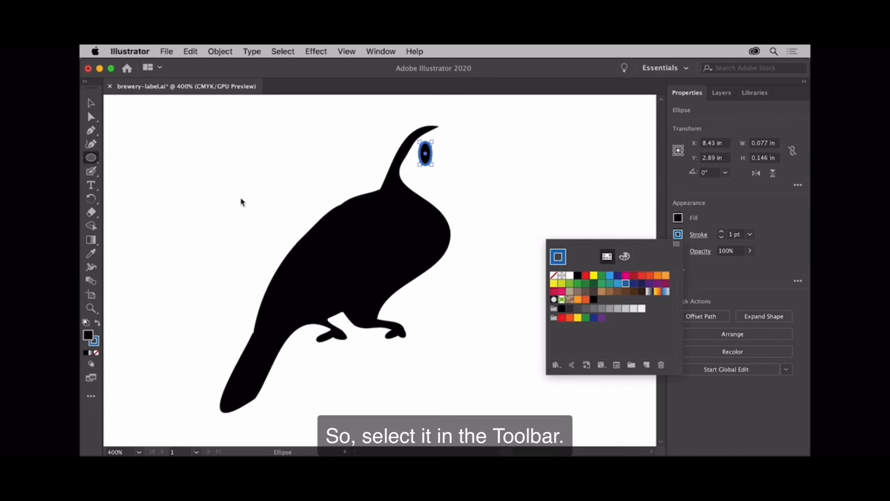
Step: Draw a closed bill shape beside the eye with the Curvature tool, about 0.68 in wide and 0.38 in high, without touching the bird silhouette
left_click(91, 145)
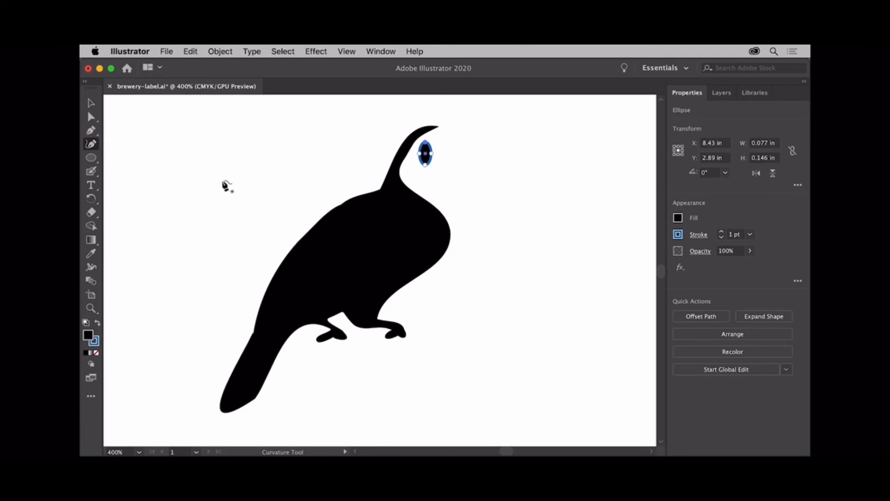
left_click(438, 178)
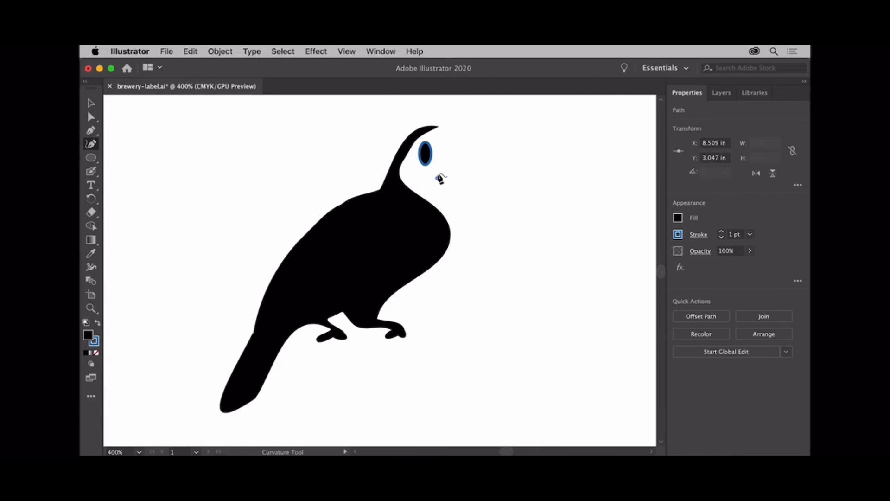
left_click(437, 160)
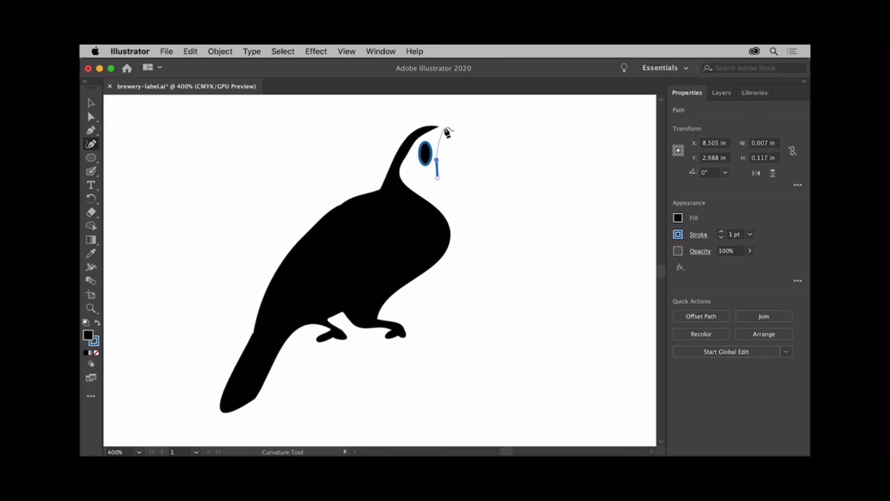
left_click(445, 127)
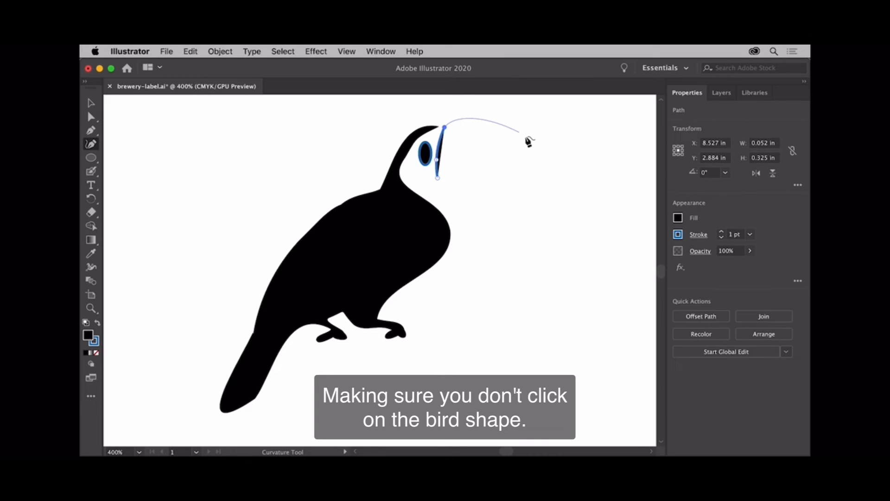
left_click(541, 167)
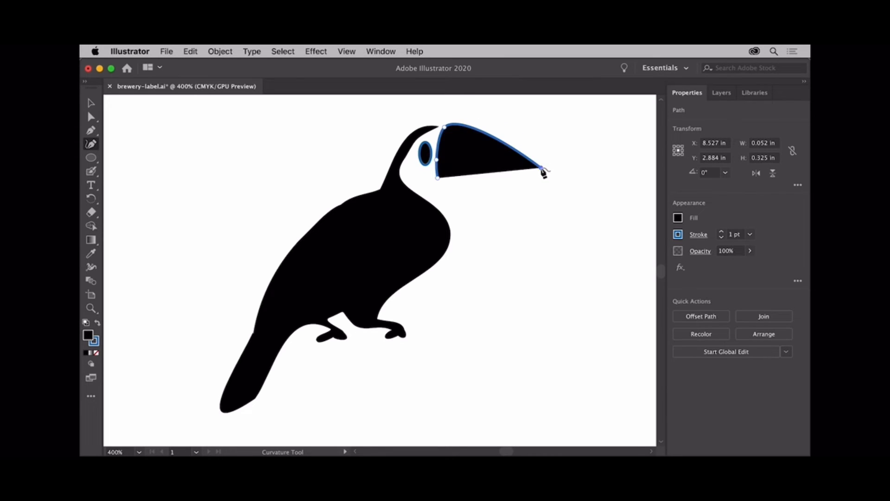
left_click(478, 177)
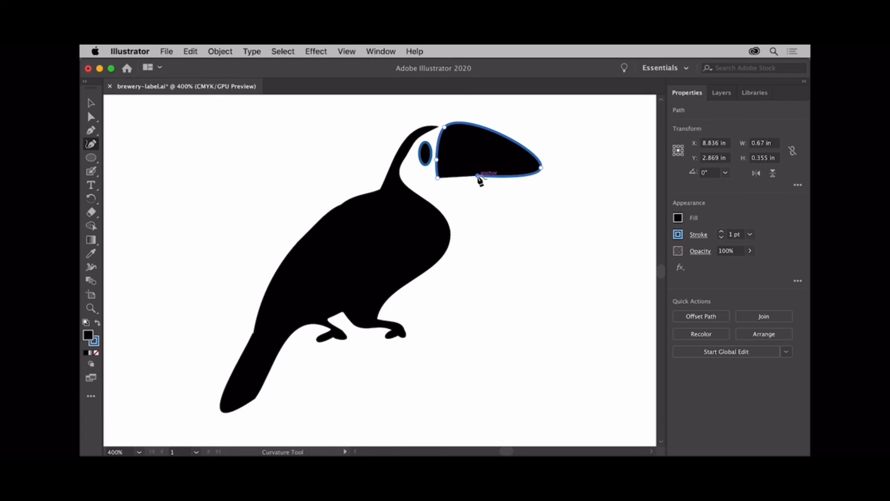
left_click(439, 180)
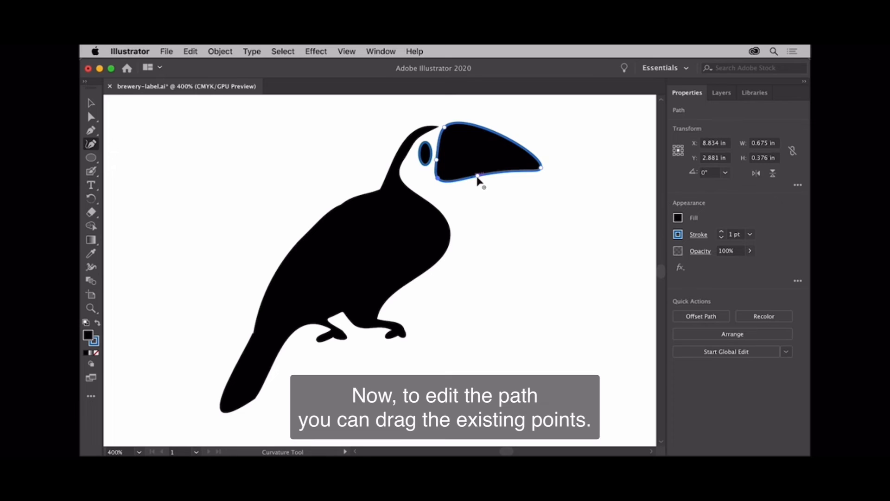
Step: Reshape the bill by raising its lower-edge point, adding an outward-pulled point on the upper edge, and converting its lower base point to a corner
left_click_drag(477, 178, 475, 170)
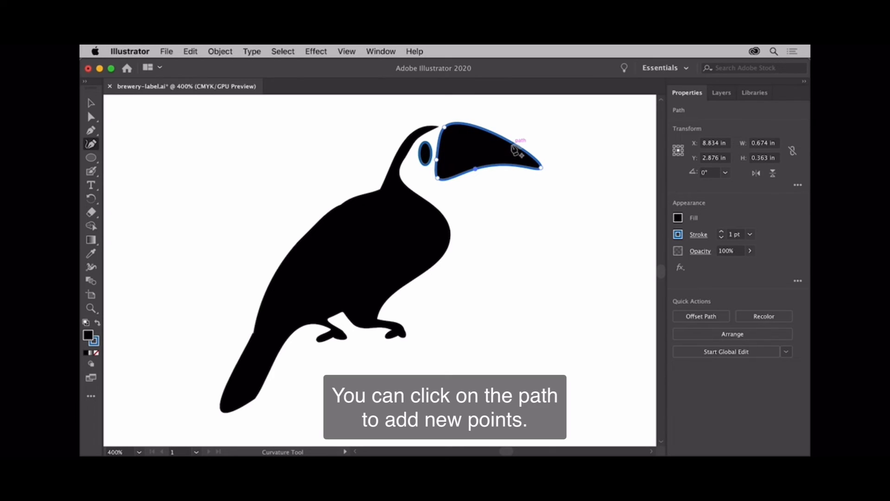
left_click_drag(514, 146, 526, 139)
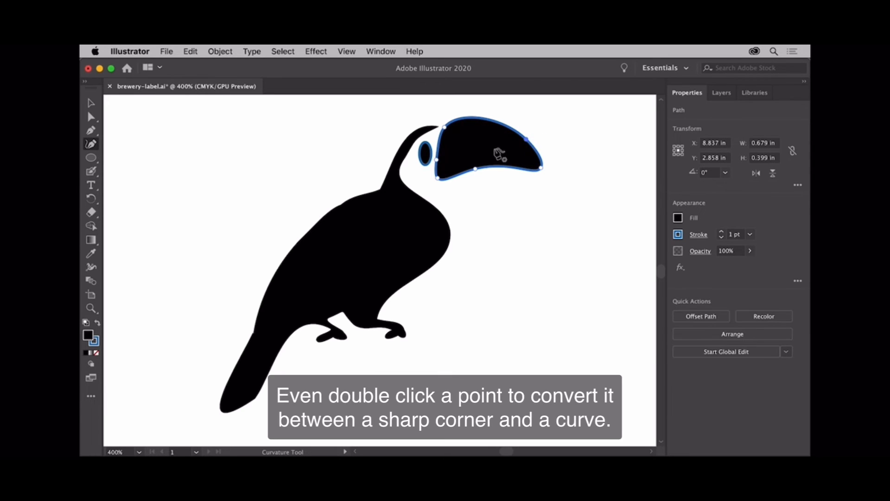
left_click(438, 161)
double_click(439, 162)
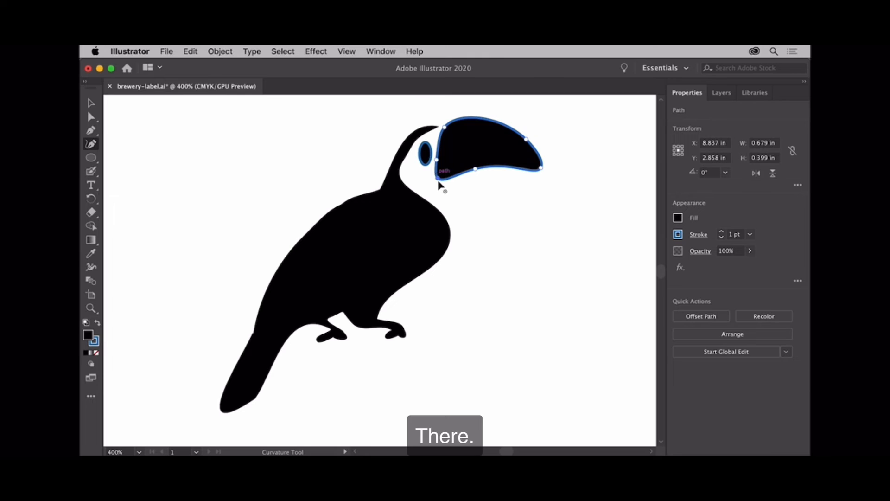
Step: Fill the bill with a dark orange swatch and remove its stroke
left_click(678, 218)
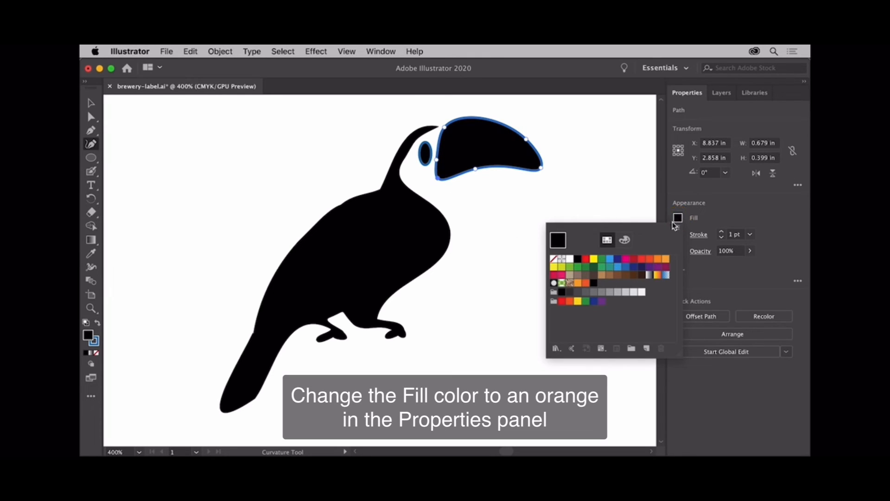
left_click(587, 284)
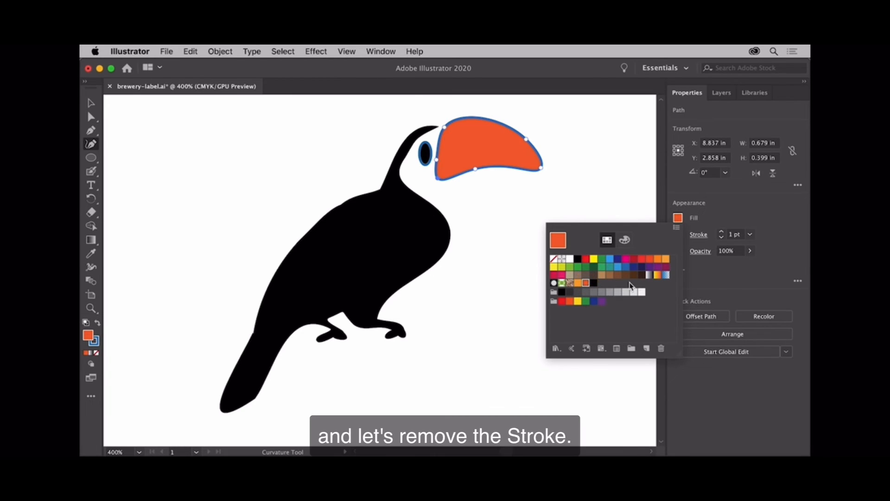
left_click(722, 237)
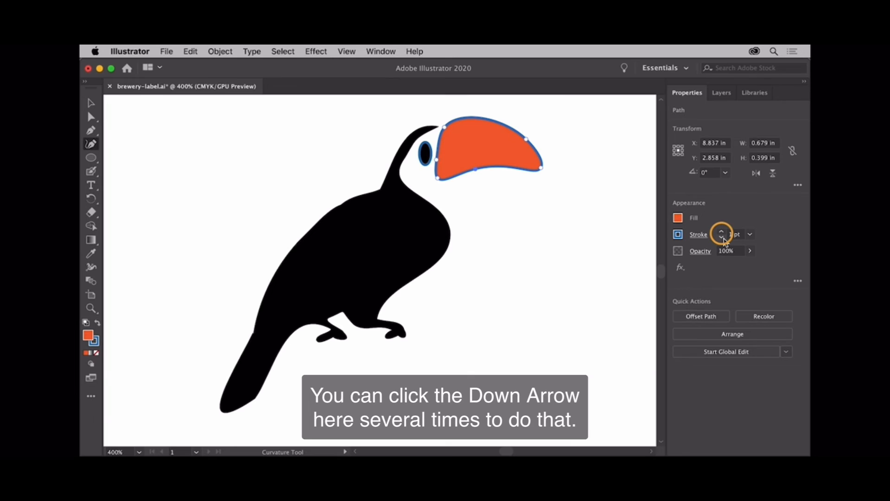
left_click(722, 237)
left_click(722, 237)
left_click(722, 238)
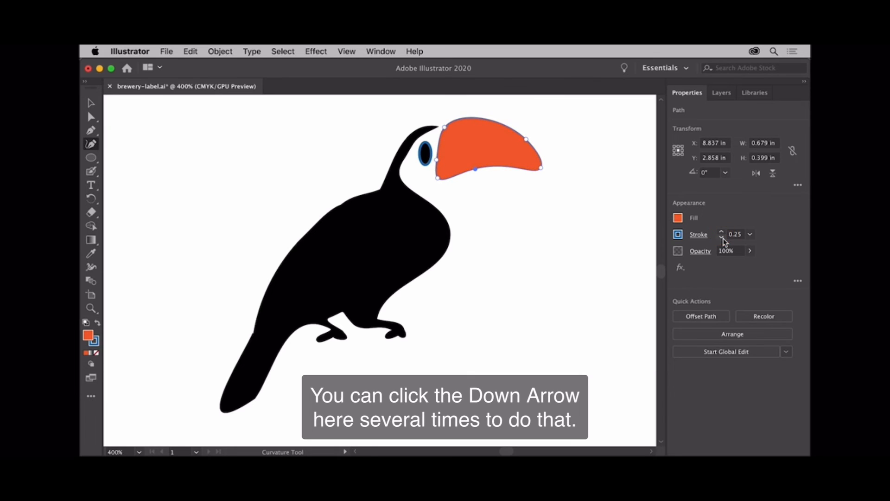
left_click(722, 237)
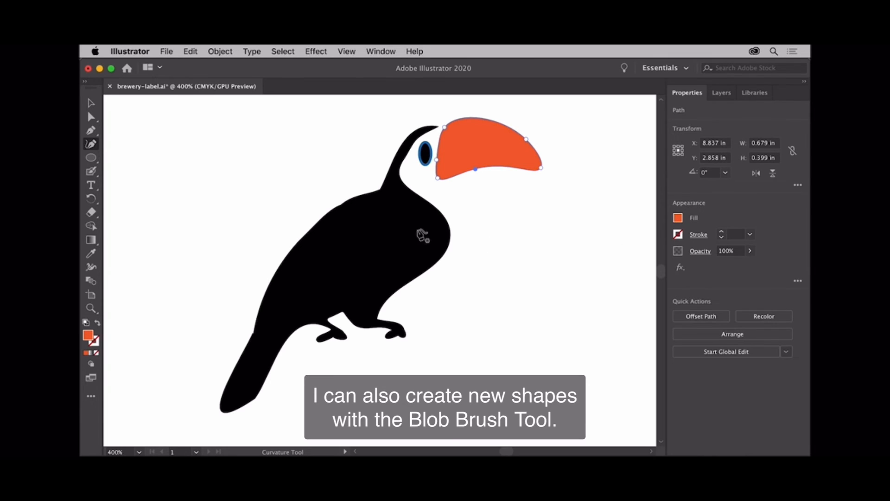
Step: Paint a curved highlight shape below the bill with the Blob Brush, about 0.35 in wide and 0.11 in high
left_click(92, 171)
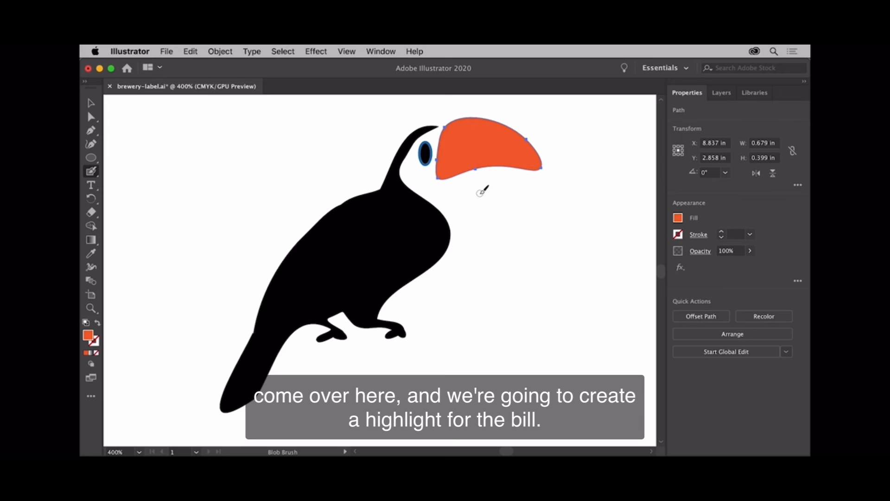
mouse_move(480, 193)
left_mouse_down()
mouse_move(532, 199)
mouse_move(487, 191)
left_mouse_up()
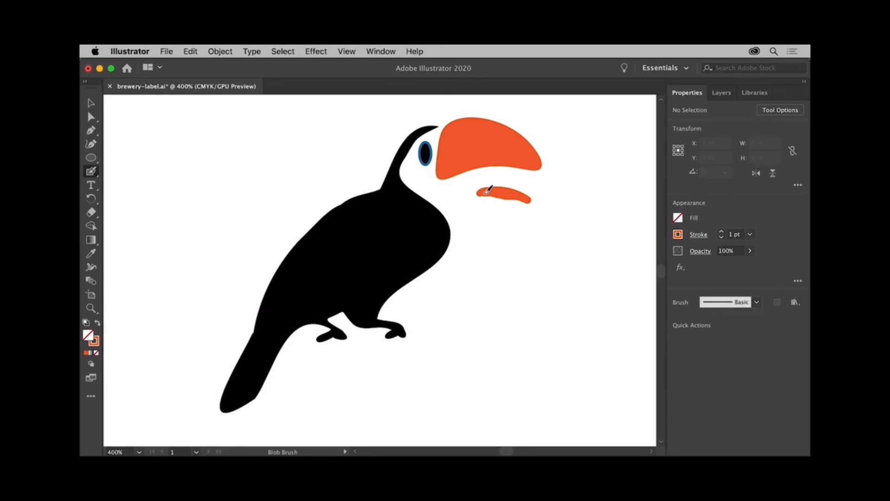
Step: Fill the painted highlight with light orange and move it onto the upper part of the bill
left_click(92, 104)
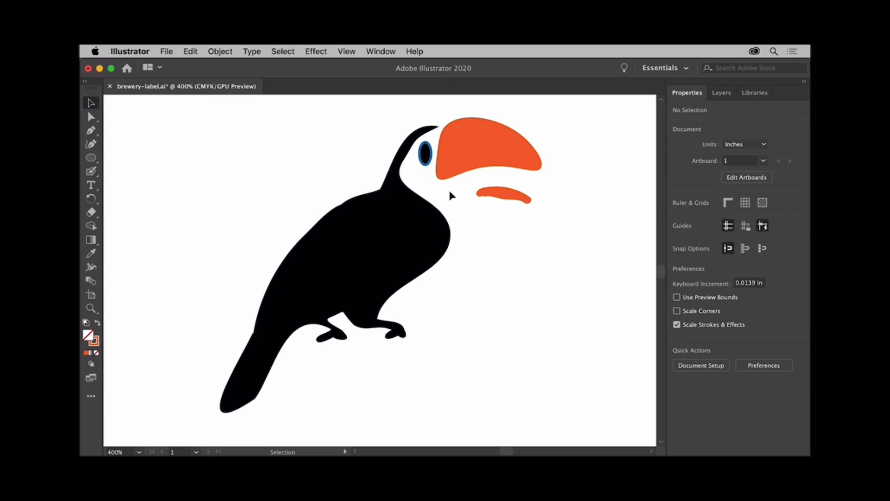
left_click(502, 195)
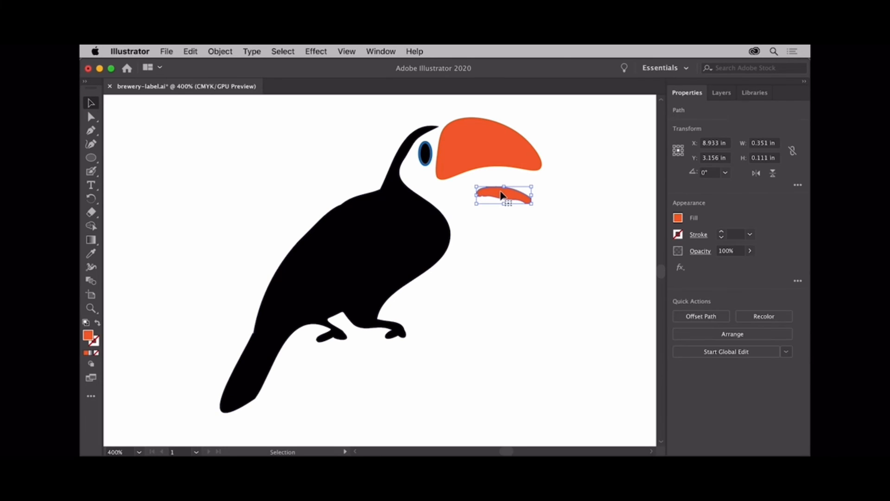
left_click(678, 218)
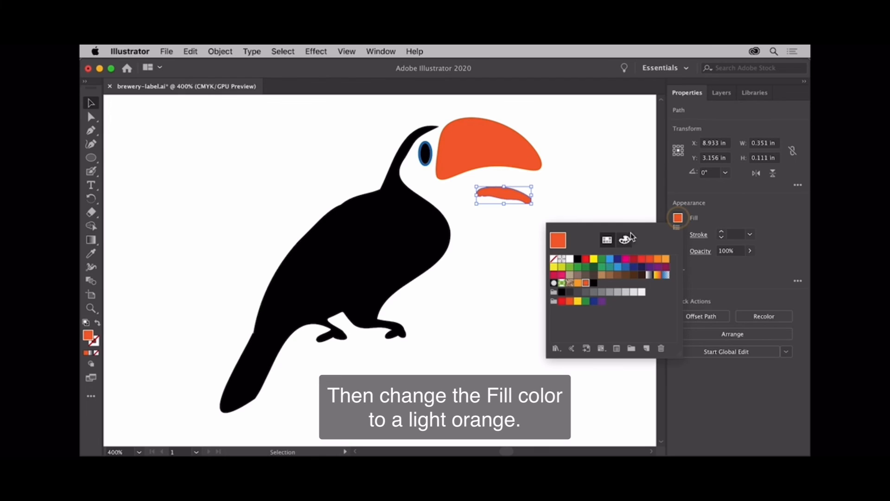
left_click(579, 283)
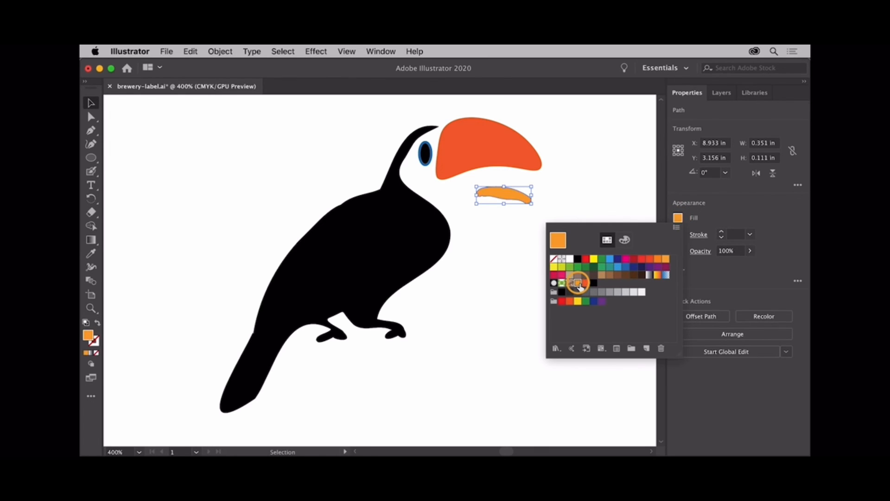
left_click(507, 240)
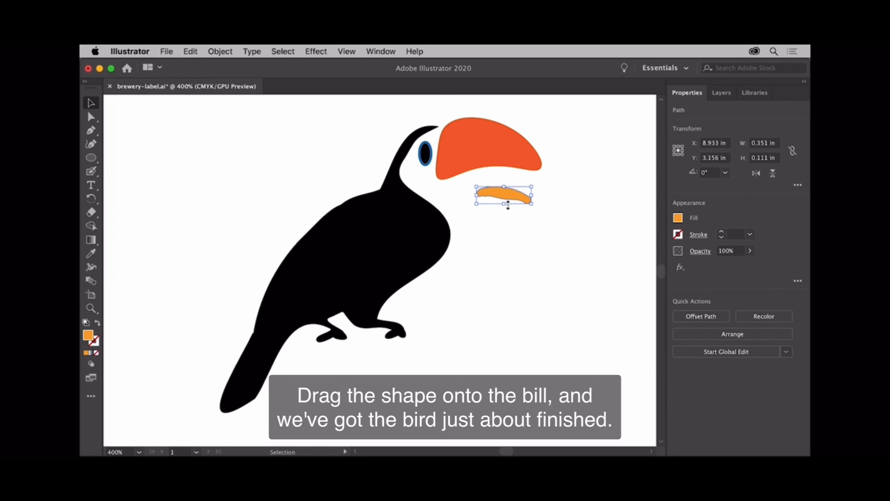
left_click_drag(509, 197, 484, 134)
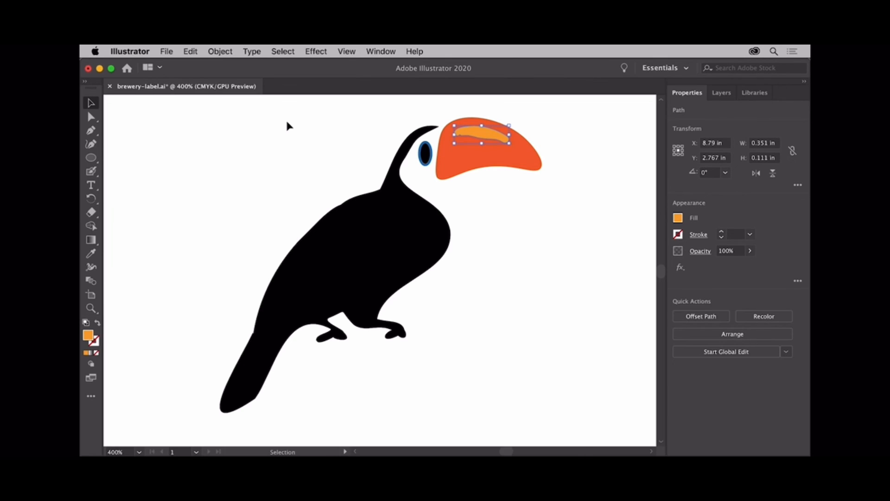
Step: Group all the bird shapes and move the group onto the birdless Two Cans label, with its feet on the black line
left_click_drag(287, 122, 517, 268)
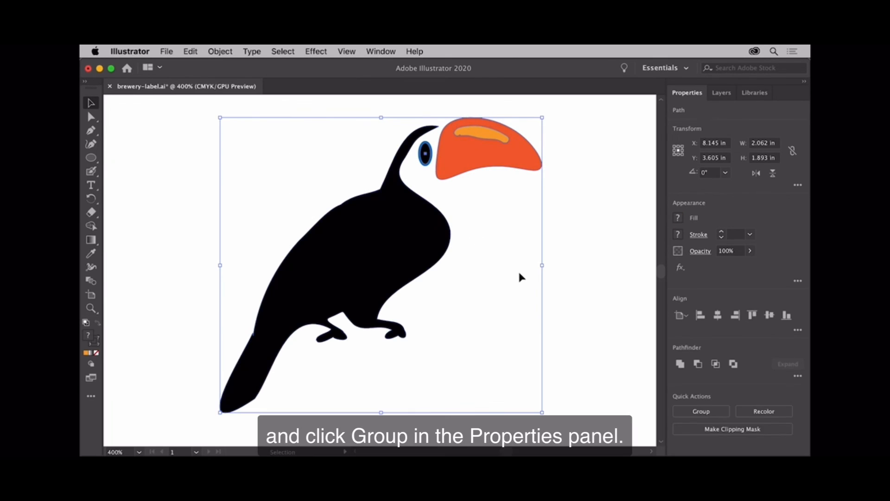
left_click(688, 412)
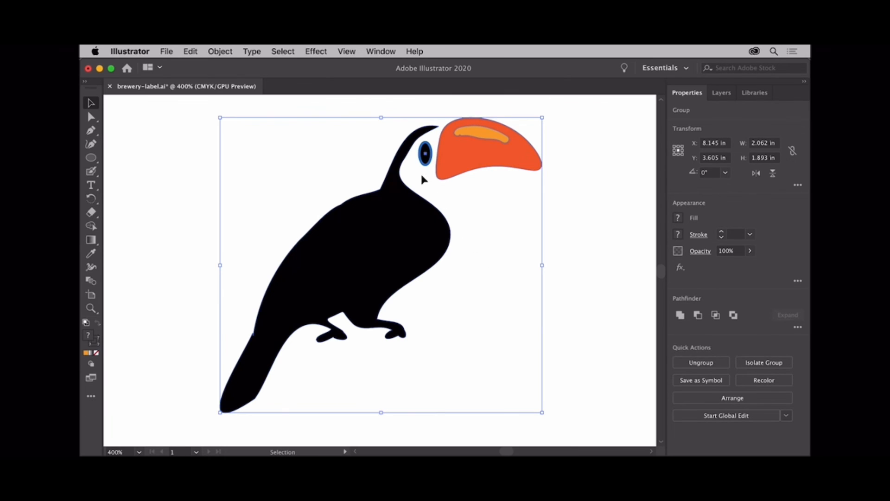
left_click(348, 54)
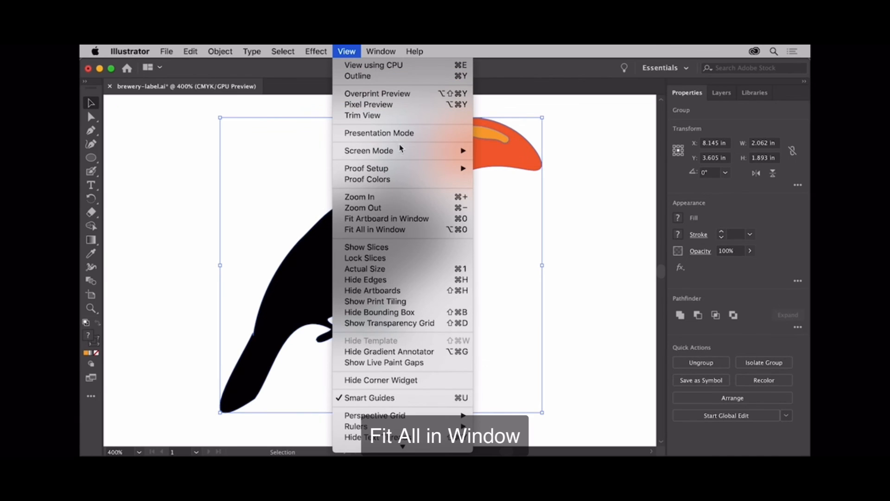
left_click(416, 228)
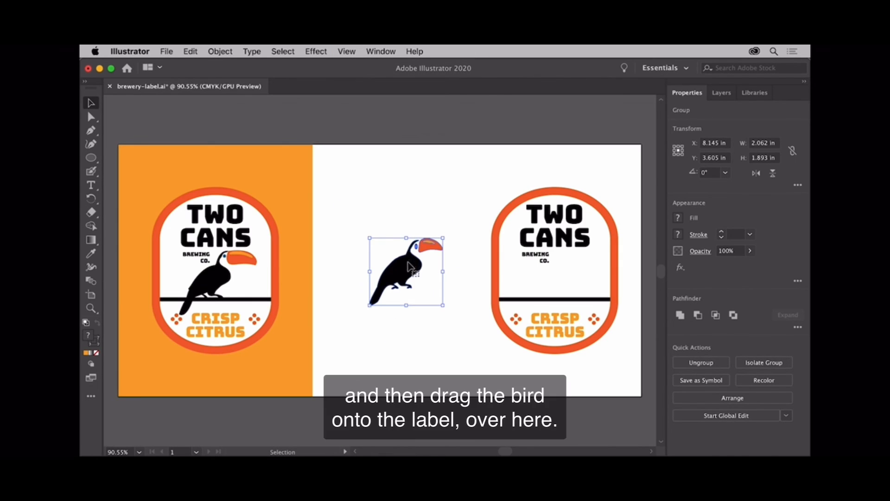
left_click_drag(408, 271, 559, 279)
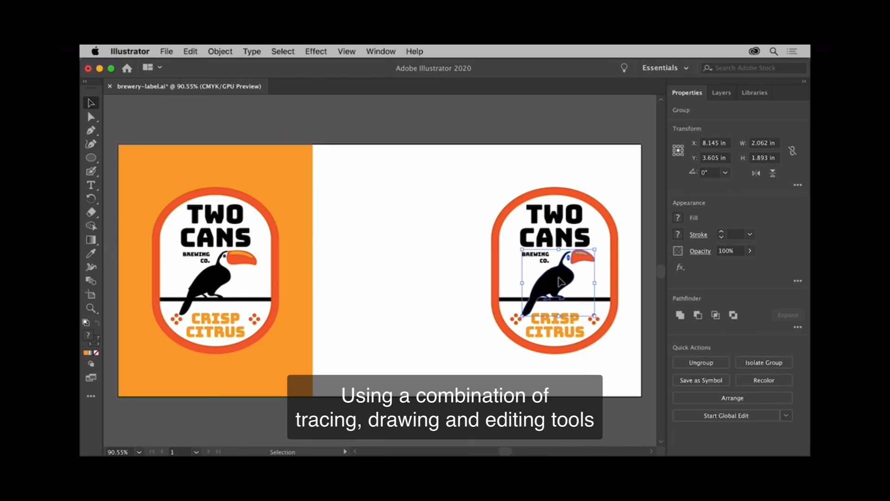
left_click(399, 260)
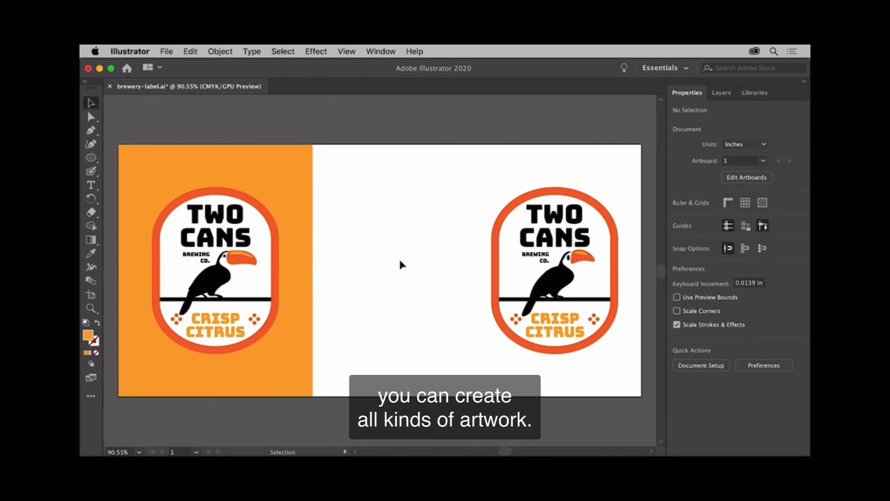